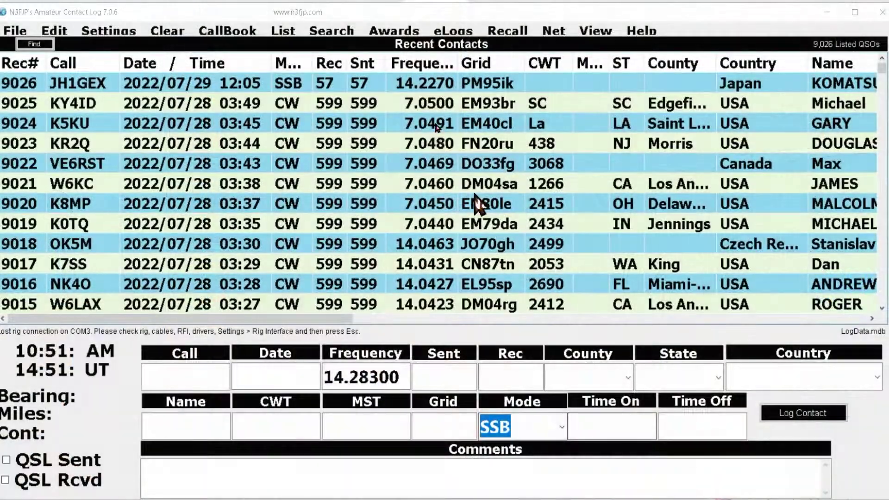
Close the QRZ Logbook window unused, then select contacts from record 9026 back to 8952.
{"action": "left_click", "coordinate": [452, 31]}
{"action": "left_click", "coordinate": [495, 112]}
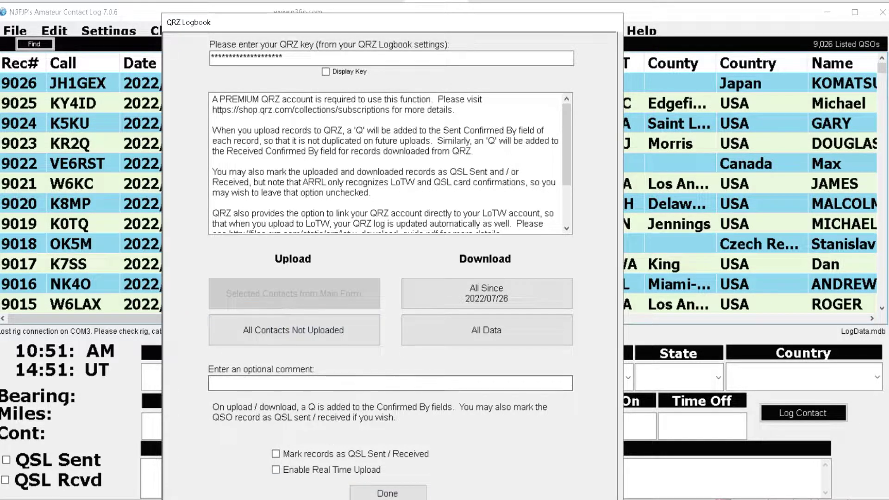
{"action": "left_click", "coordinate": [387, 493]}
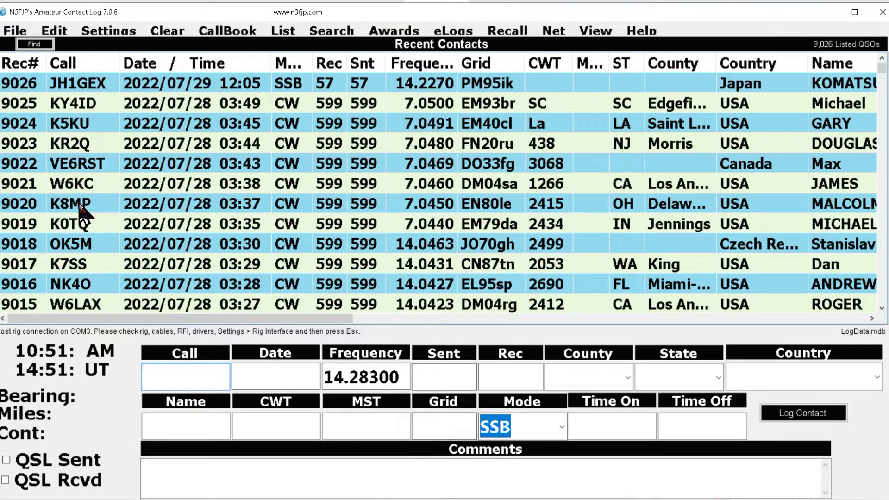
{"action": "left_click", "coordinate": [78, 85]}
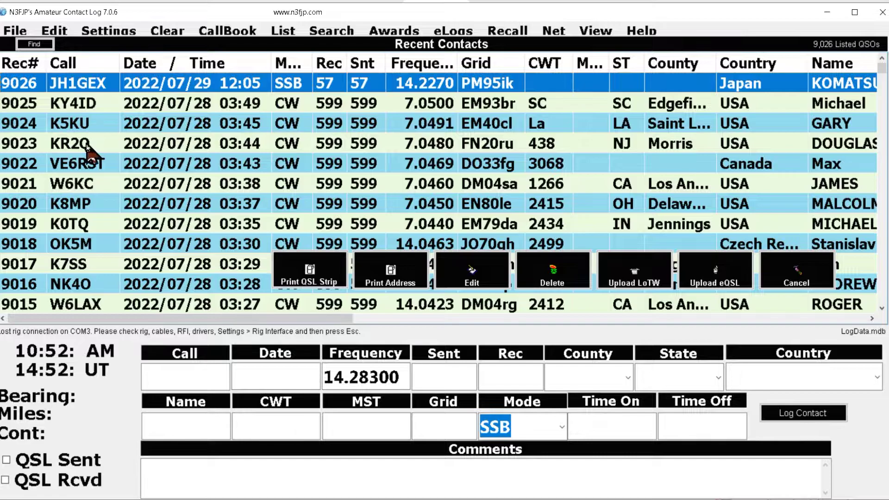
{"action": "scroll", "coordinate": [90, 153], "scroll_direction": "down", "scroll_amount": 10}
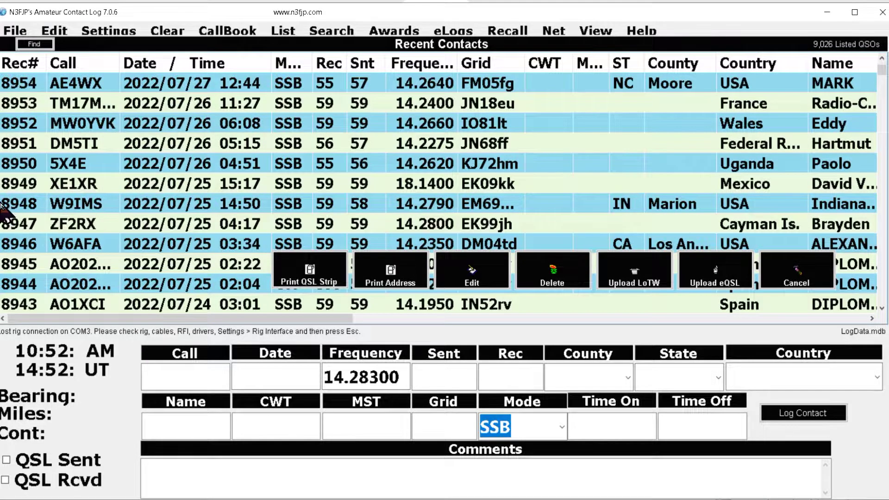
{"action": "left_click", "coordinate": [90, 123], "text": "shift"}
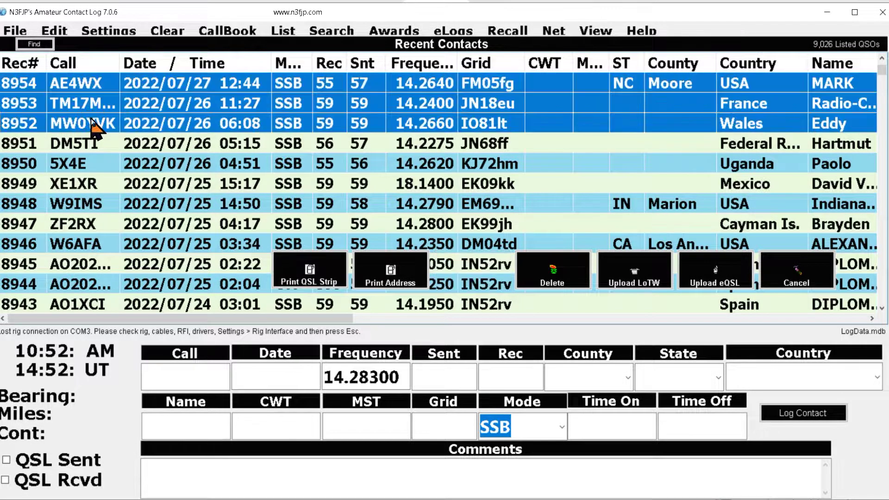
{"action": "scroll", "coordinate": [230, 167], "scroll_direction": "up", "scroll_amount": 1}
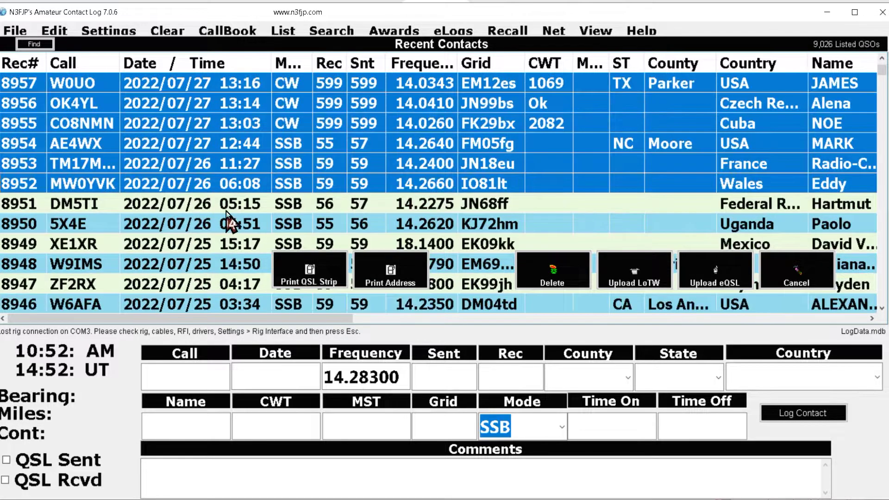
{"action": "scroll", "coordinate": [227, 207], "scroll_direction": "up", "scroll_amount": 5}
{"action": "scroll", "coordinate": [230, 203], "scroll_direction": "up", "scroll_amount": 5}
{"action": "scroll", "coordinate": [230, 203], "scroll_direction": "up", "scroll_amount": 5}
{"action": "scroll", "coordinate": [230, 203], "scroll_direction": "up", "scroll_amount": 3}
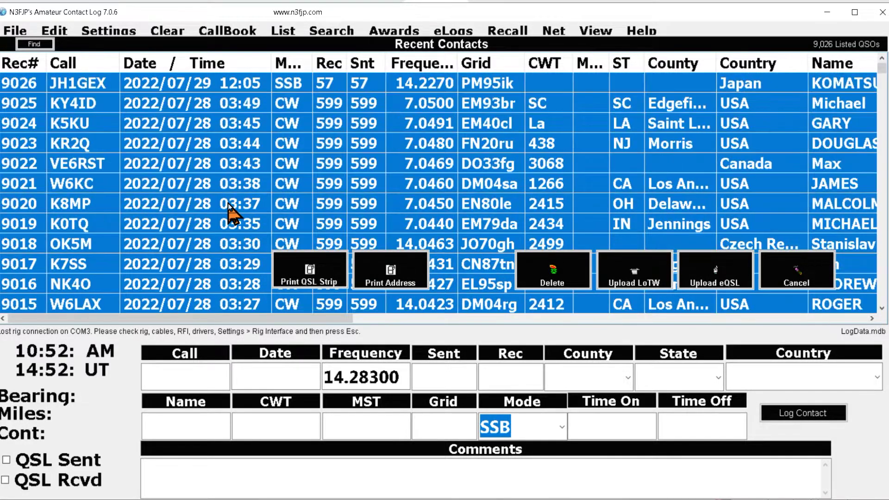
{"action": "scroll", "coordinate": [228, 202], "scroll_direction": "down", "scroll_amount": 3}
{"action": "scroll", "coordinate": [228, 202], "scroll_direction": "down", "scroll_amount": 6}
{"action": "scroll", "coordinate": [228, 202], "scroll_direction": "down", "scroll_amount": 3}
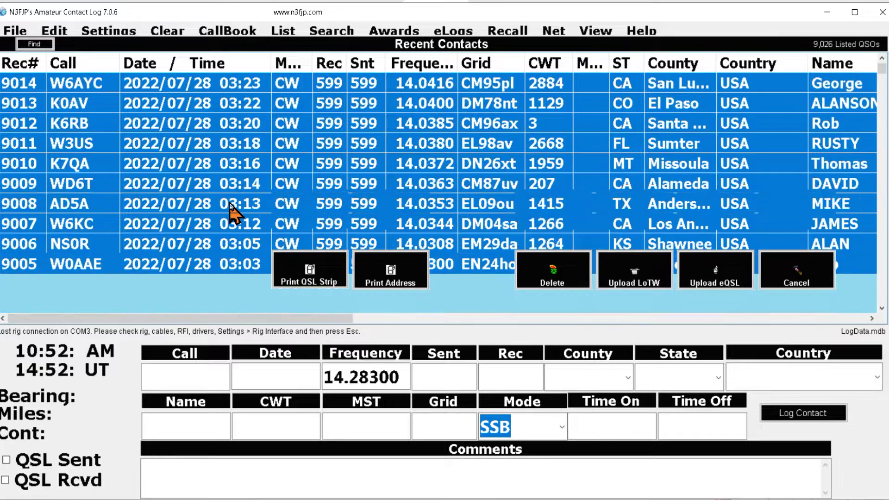
{"action": "scroll", "coordinate": [229, 202], "scroll_direction": "down", "scroll_amount": 6}
{"action": "scroll", "coordinate": [230, 202], "scroll_direction": "up", "scroll_amount": 6}
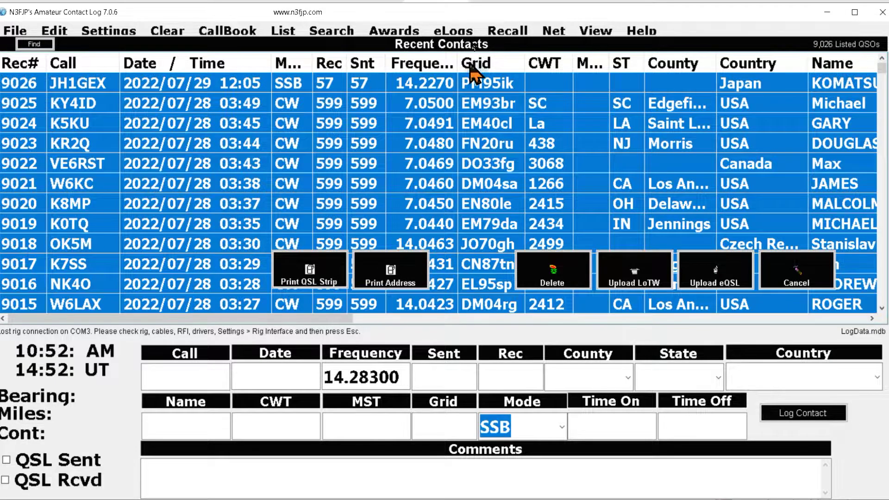
Upload the selected main-form contacts to QRZ Logbook, close the window, and switch to the browser.
{"action": "left_click", "coordinate": [455, 31]}
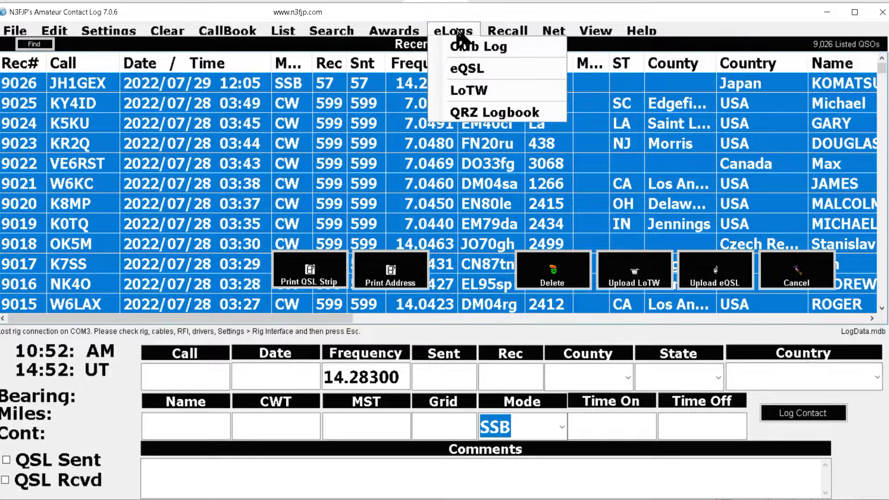
{"action": "left_click", "coordinate": [495, 112]}
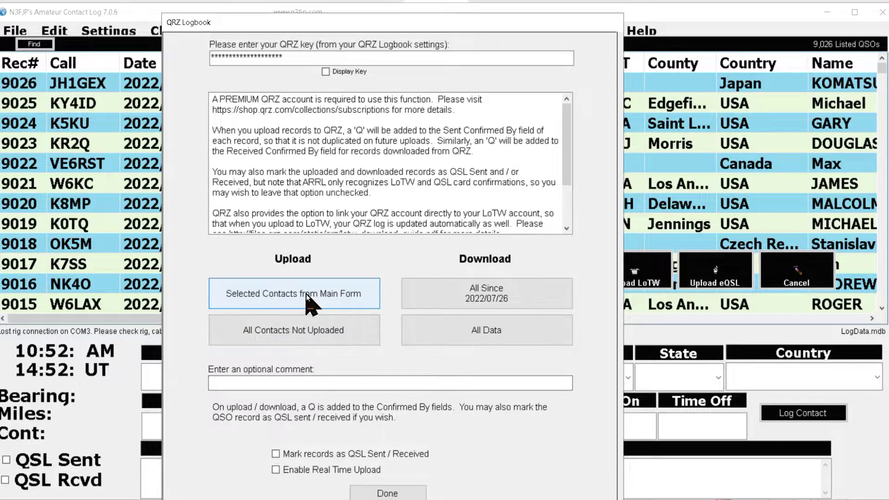
{"action": "left_click", "coordinate": [296, 291]}
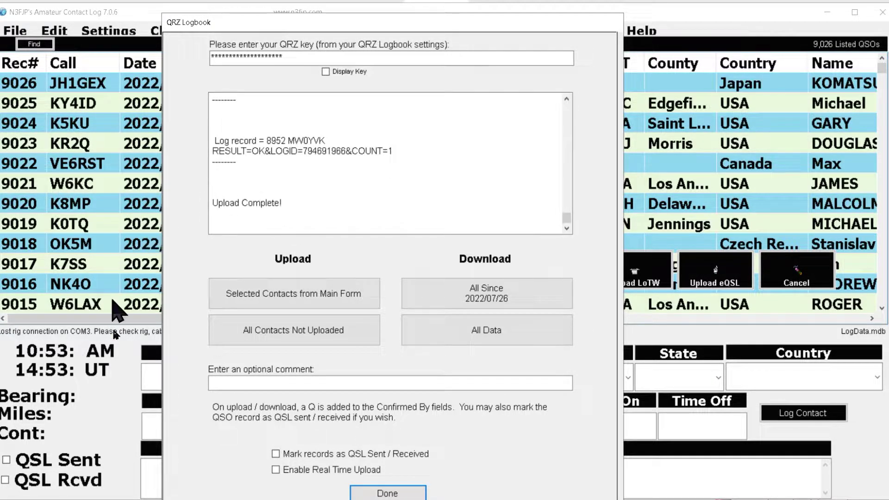
{"action": "left_click", "coordinate": [393, 494]}
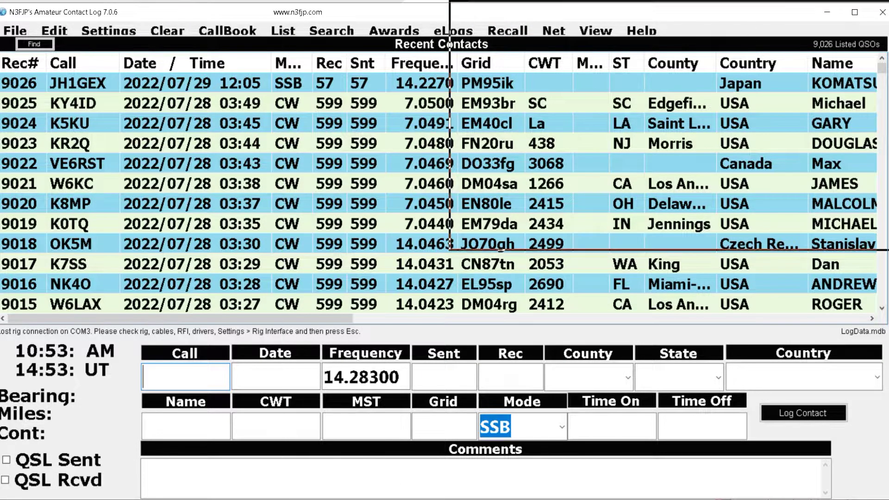
{"action": "key", "text": "alt+Tab"}
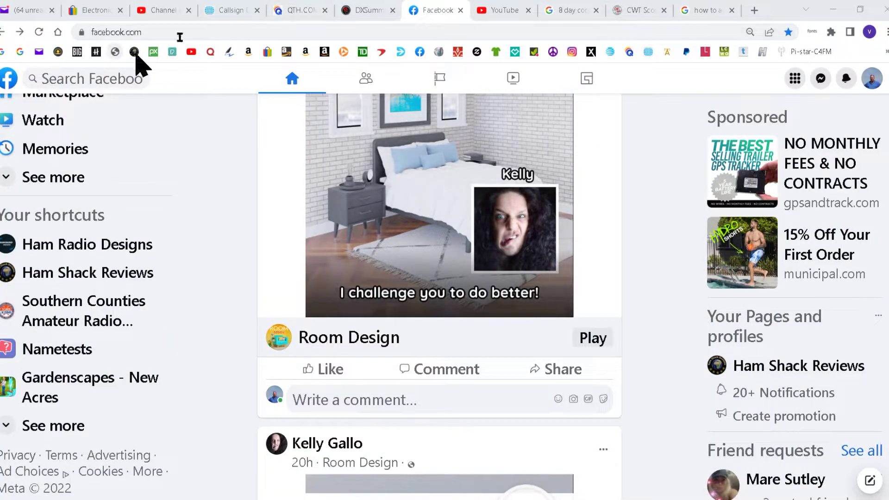
{"action": "left_click", "coordinate": [222, 11]}
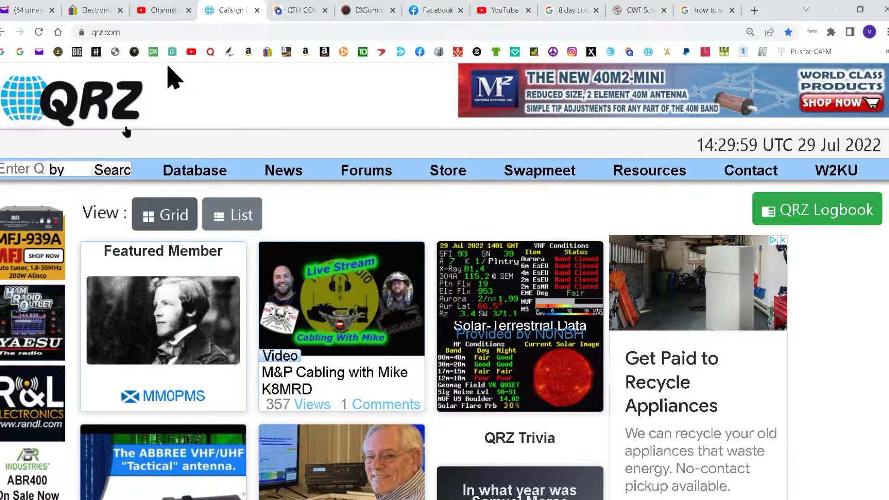
{"action": "left_click", "coordinate": [827, 210]}
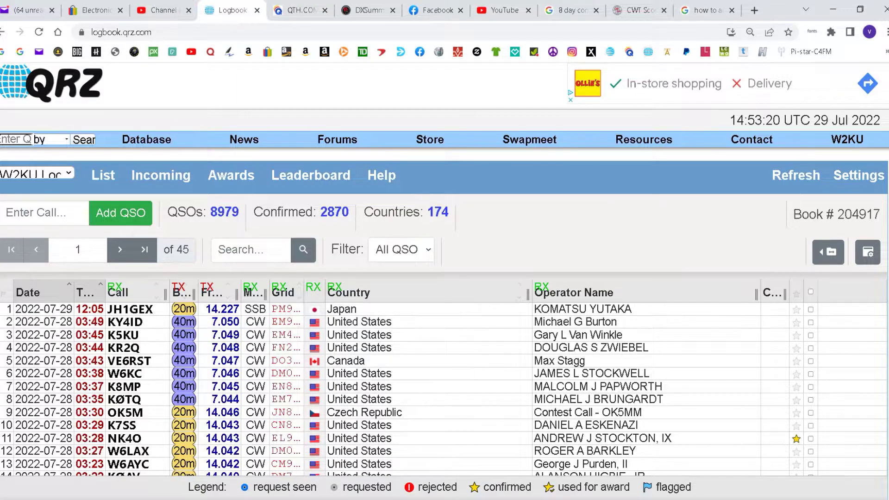
{"action": "left_click_drag", "start_coordinate": [834, 19], "coordinate": [364, 41]}
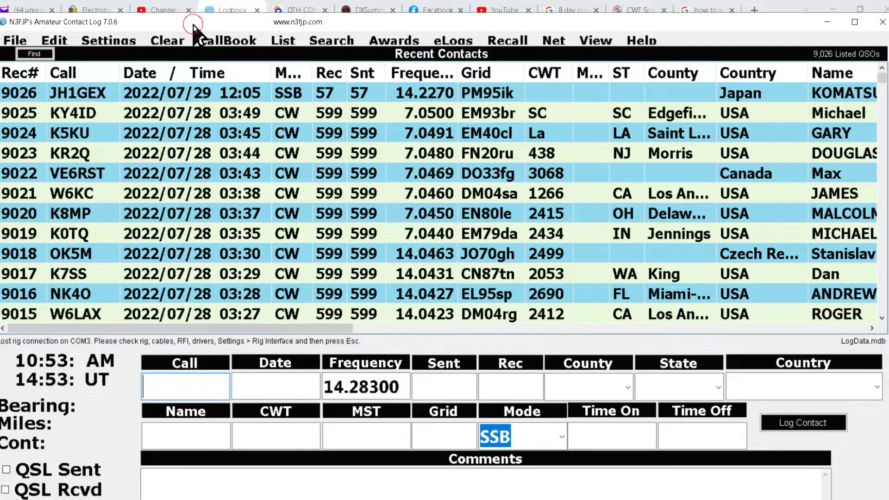
{"action": "left_click", "coordinate": [233, 10]}
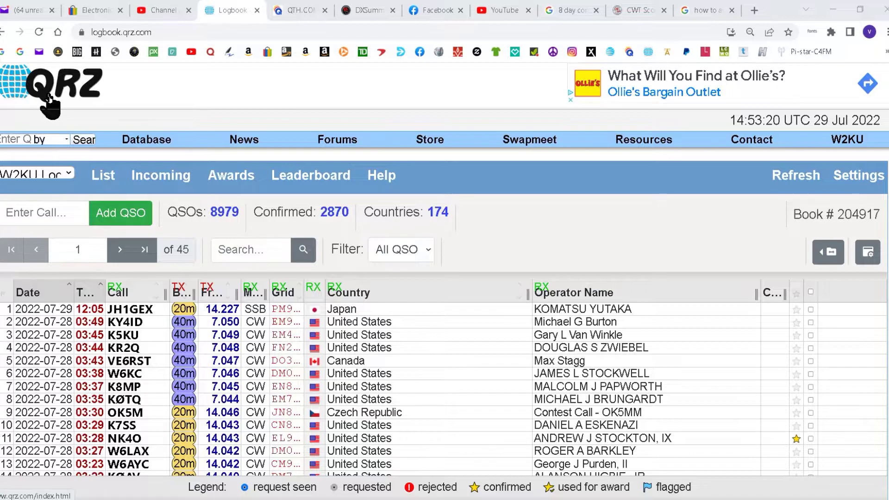